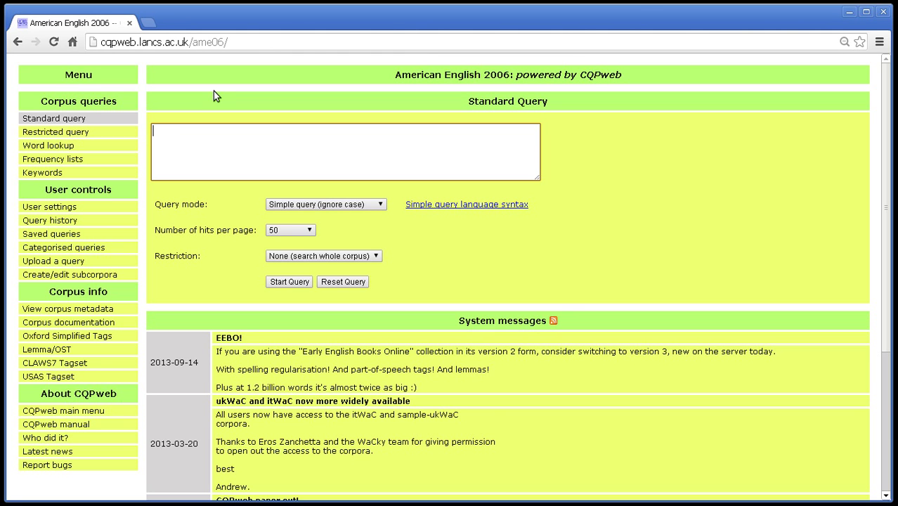
- Run a standard simple query for the lemma {break} across the whole American English 2006 corpus
text({break})
click(278, 281)
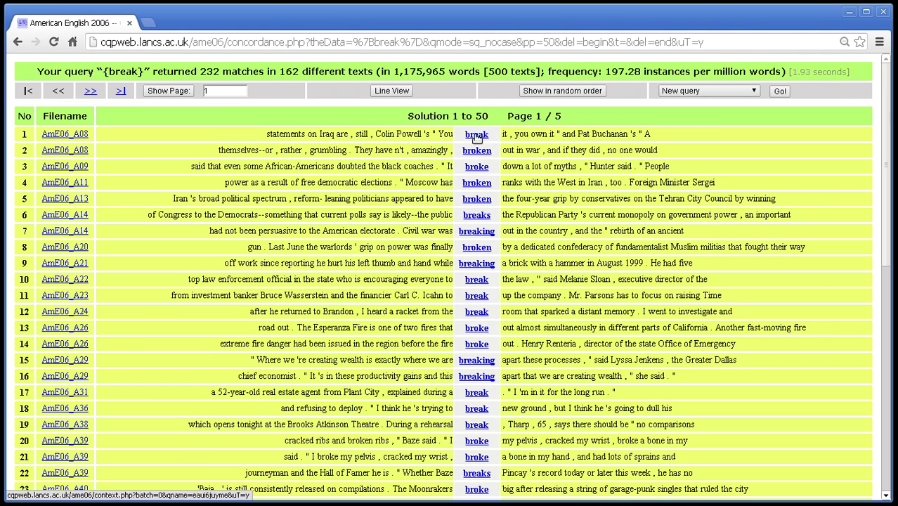
- Show the {break} concordance in Line View, examine the first hit, and switch back to KWIC View
click(394, 96)
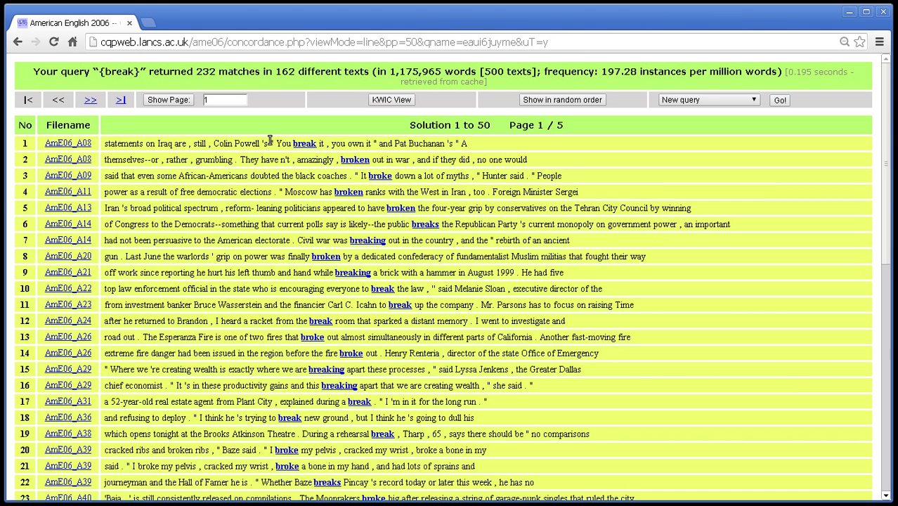
drag(107, 143, 129, 145)
click(123, 145)
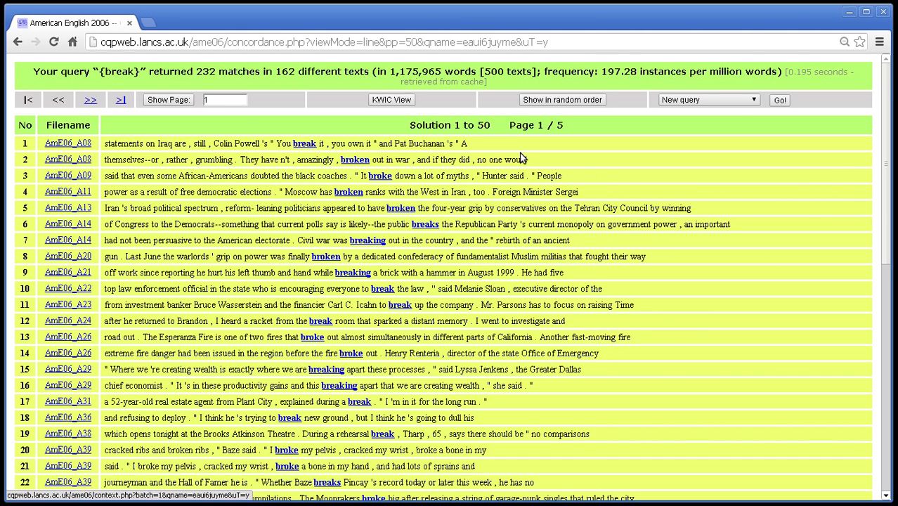
click(378, 102)
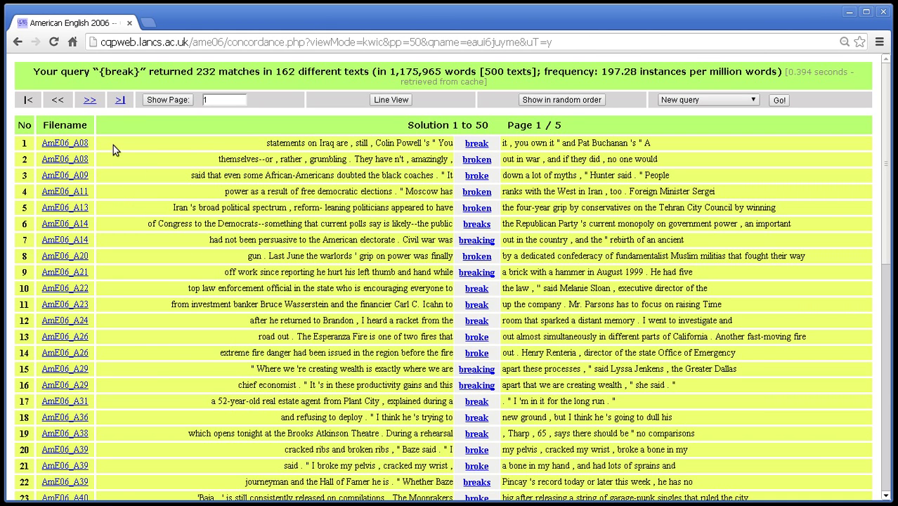
- View the metadata of text AmE06_A11 and return to the concordance
mouse_move(82, 149)
click(54, 192)
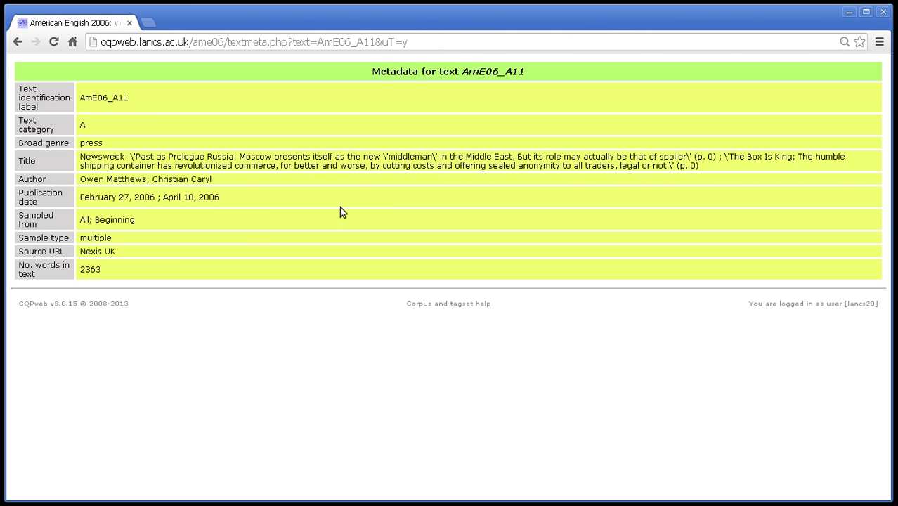
click(17, 42)
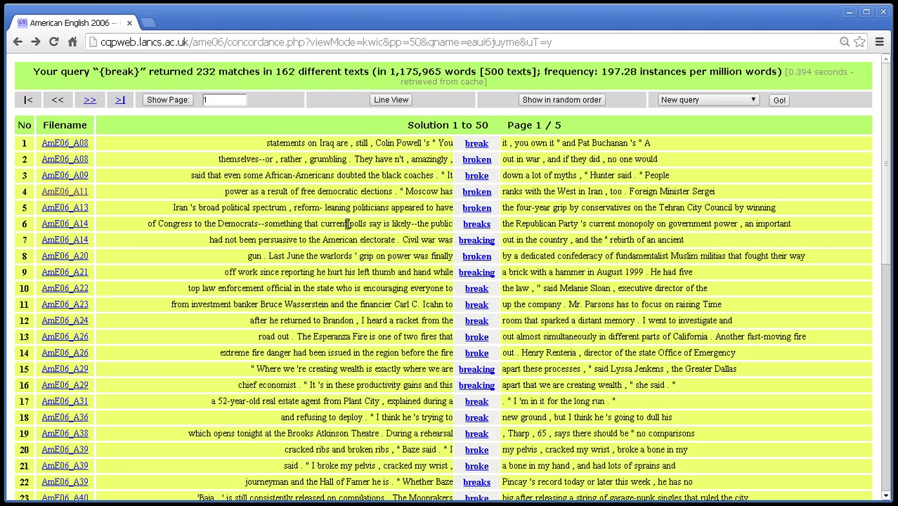
- Inspect the part-of-speech tagging of several concordance hits on the first page
scroll(351, 211, down, 1)
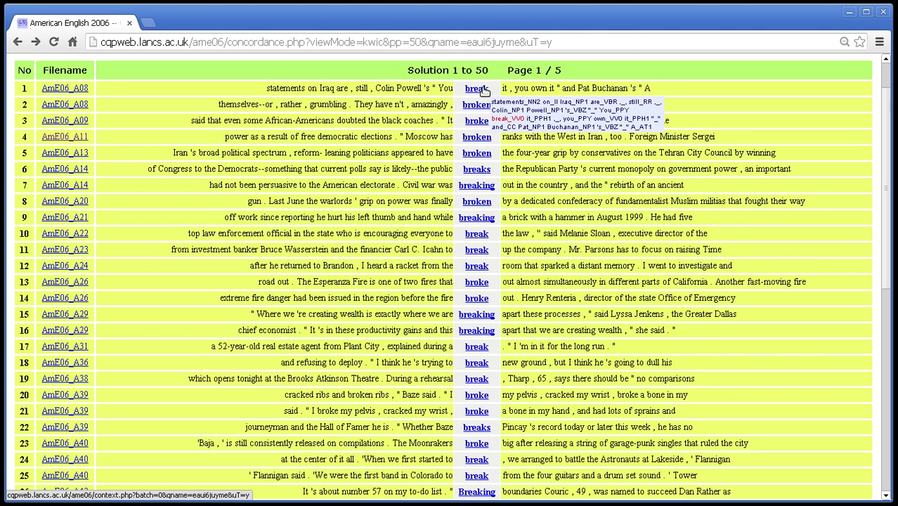
mouse_move(475, 105)
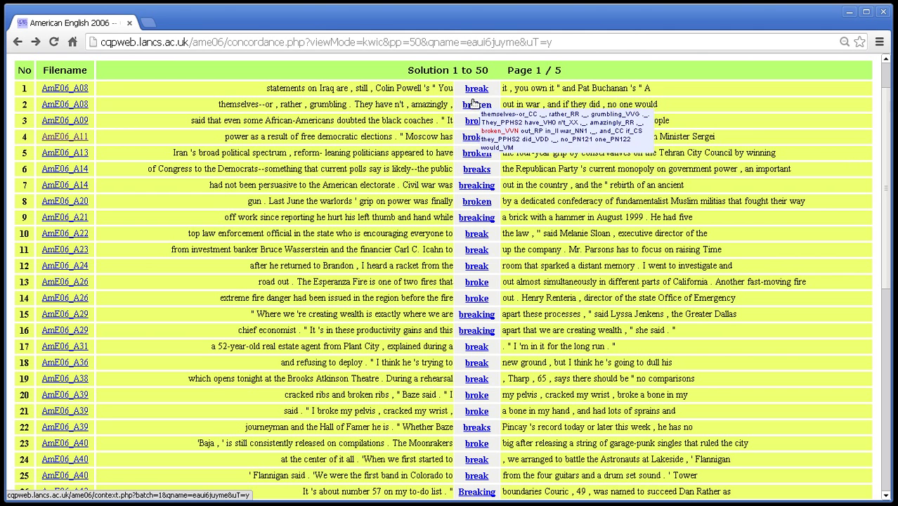
mouse_move(476, 125)
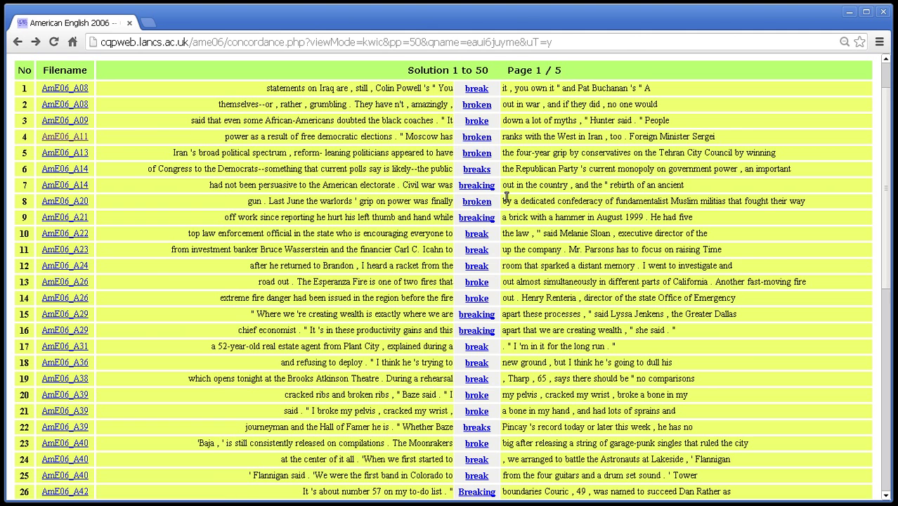
mouse_move(485, 220)
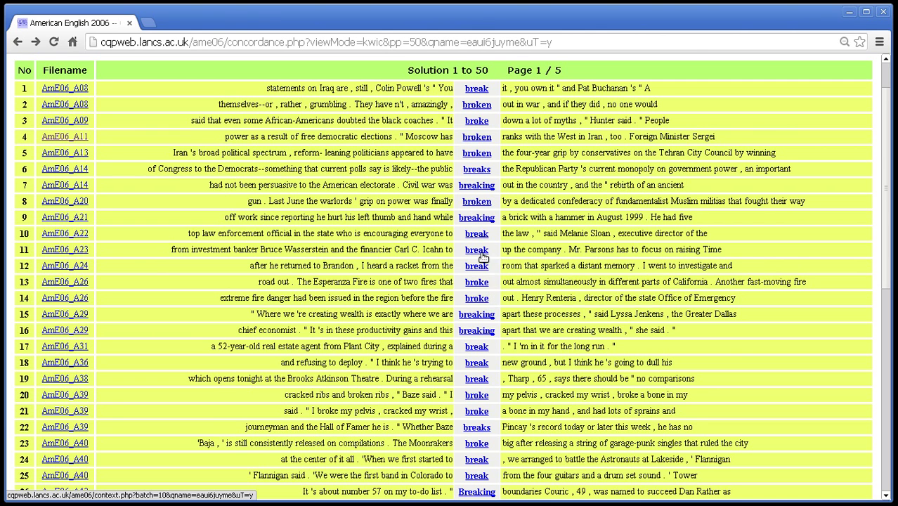
mouse_move(483, 257)
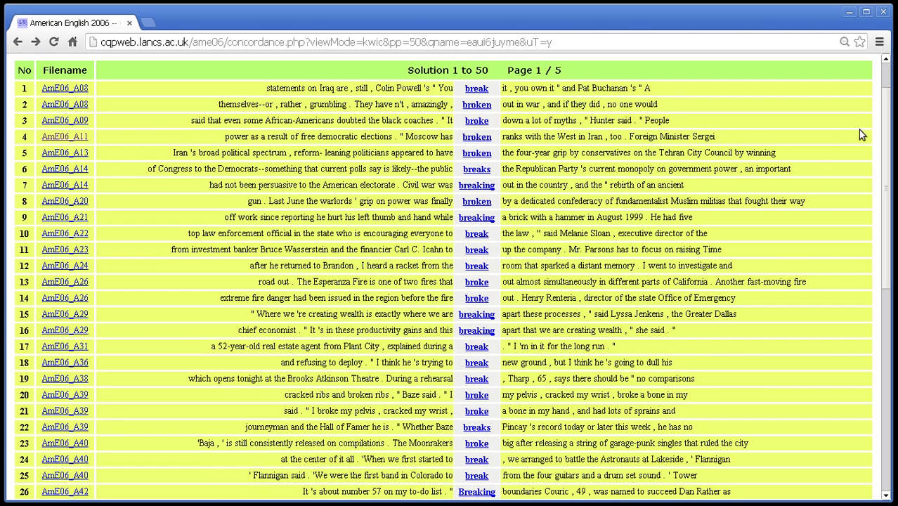
- Open the corpus and tagset help page linked below the concordance, look at its links, and close it
drag(883, 111, 883, 86)
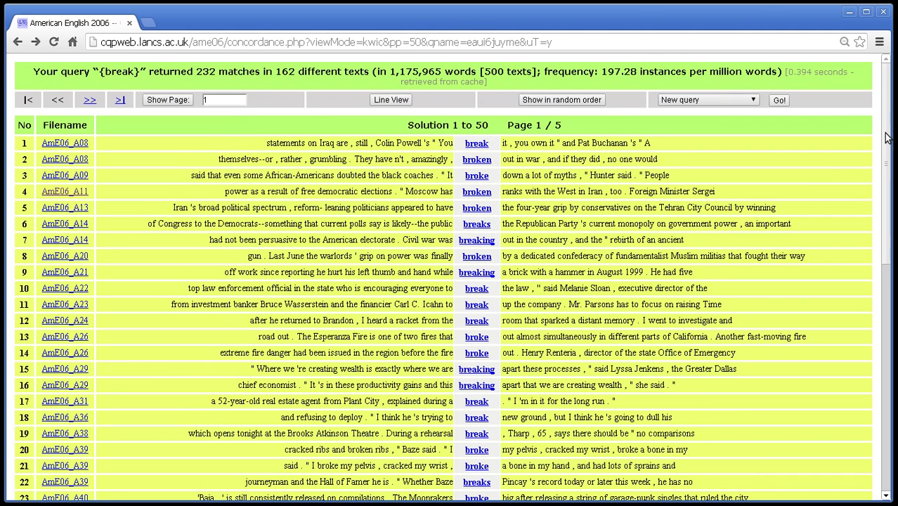
drag(886, 139, 892, 150)
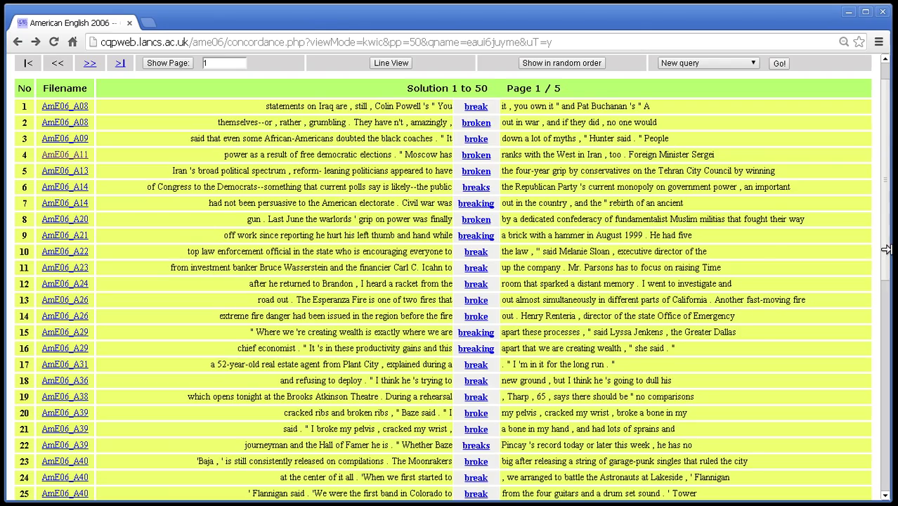
drag(889, 258, 855, 485)
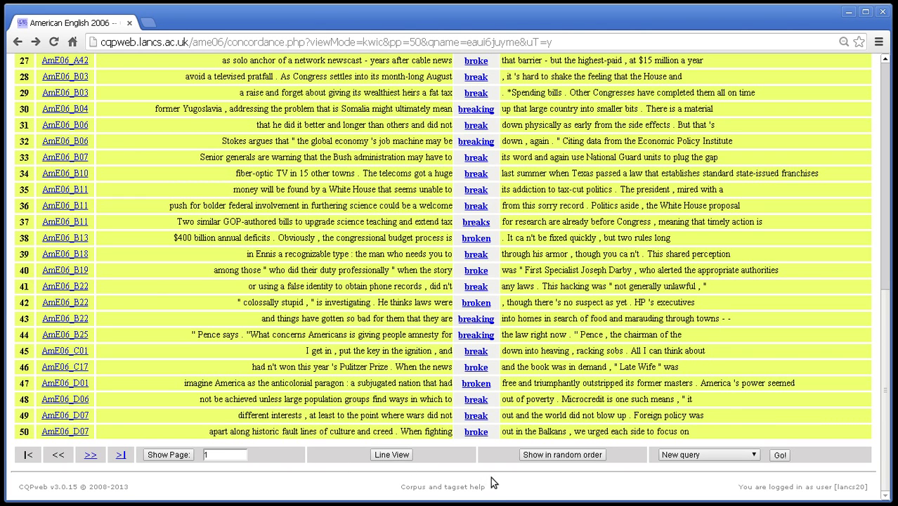
click(431, 487)
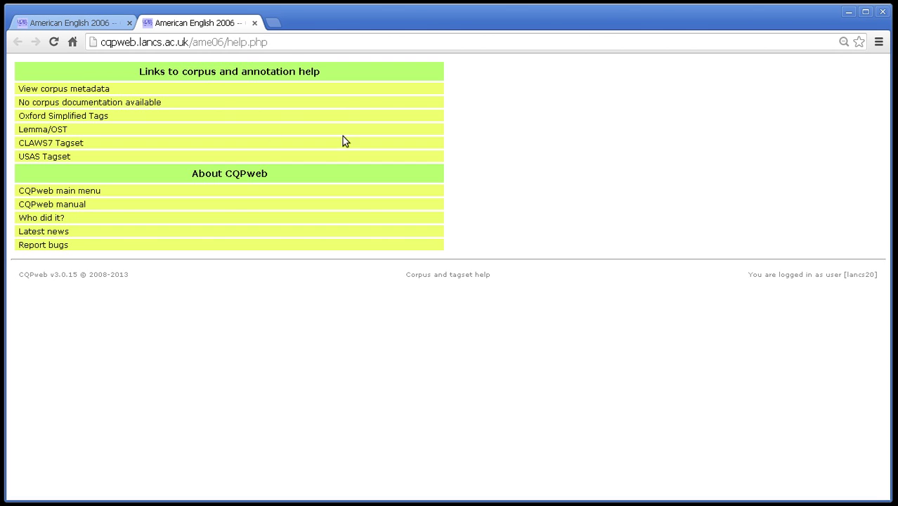
click(254, 23)
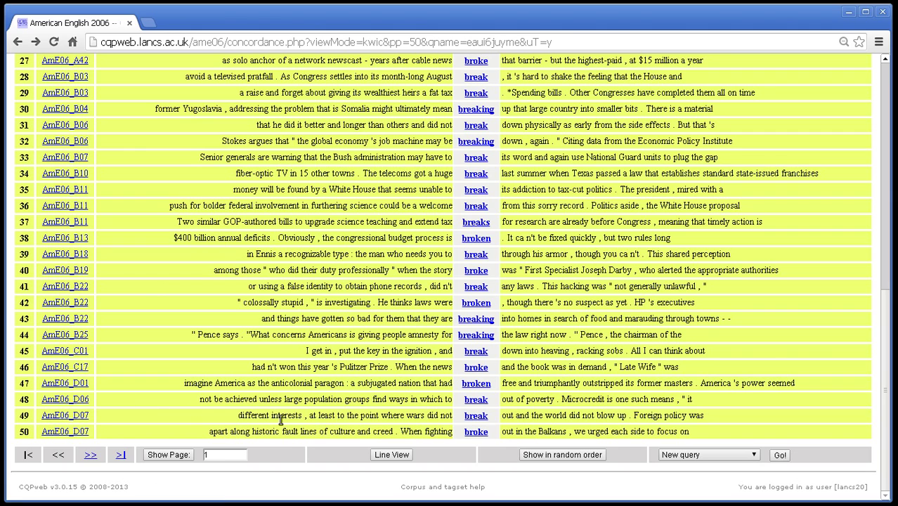
- Look over the first page of concordance lines and the number of matches in the heading above them
middle_click(299, 450)
scroll(299, 443, up, 3)
scroll(299, 442, up, 5)
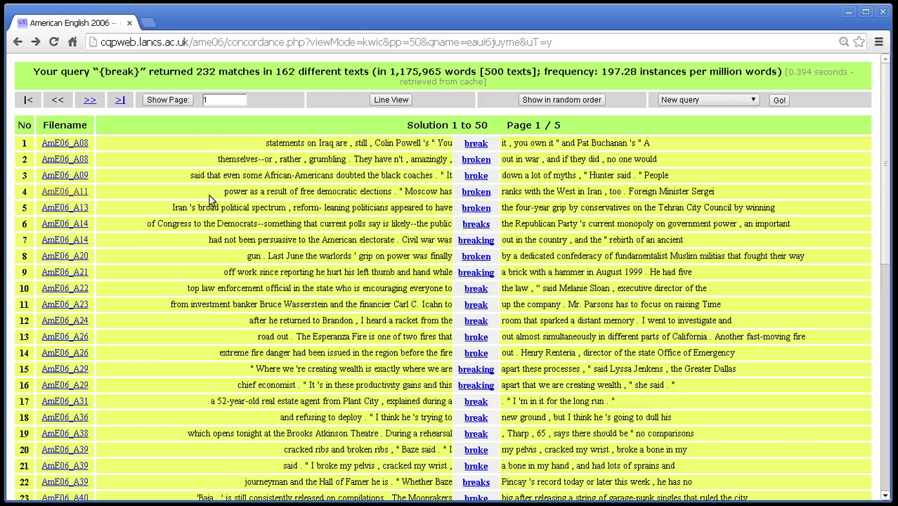
drag(889, 108, 871, 321)
scroll(871, 359, up, 7)
triple_click(205, 71)
click(206, 71)
double_click(205, 71)
click(466, 112)
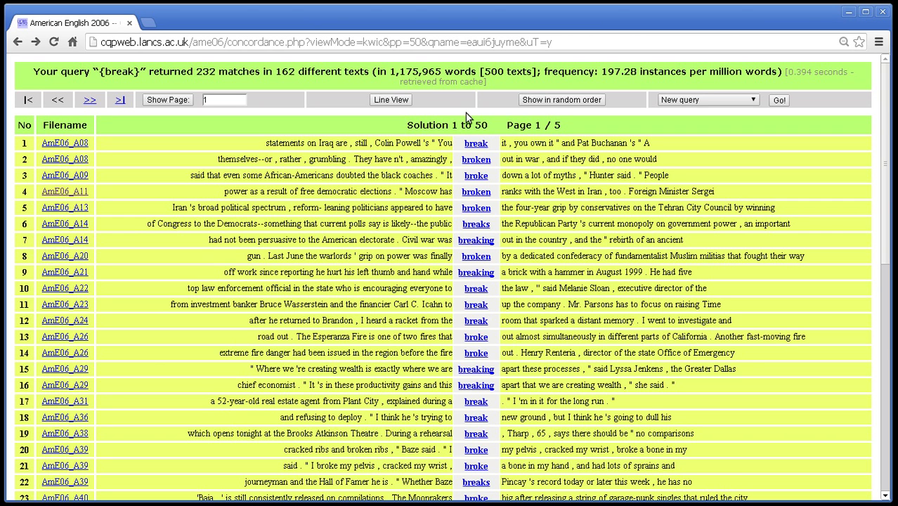
- Show the concordance in random order and check the follow-up analyses offered for the query
click(533, 102)
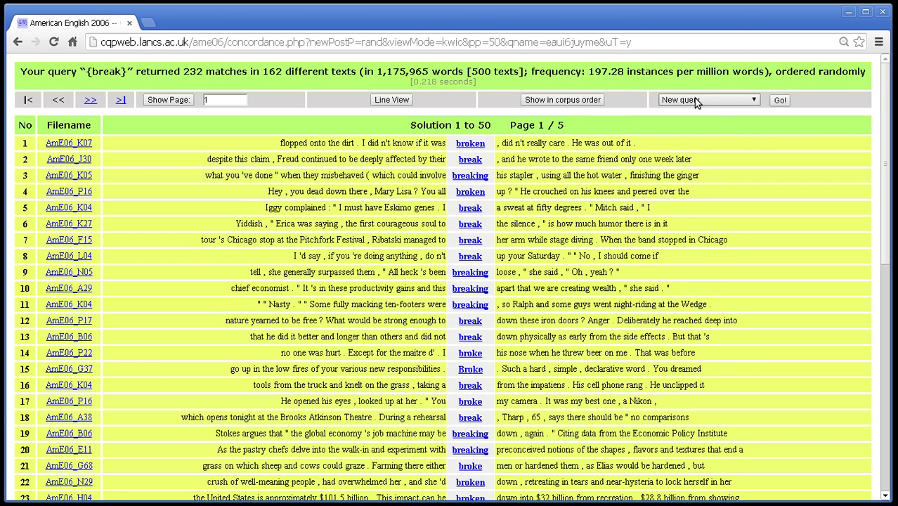
click(777, 101)
click(733, 105)
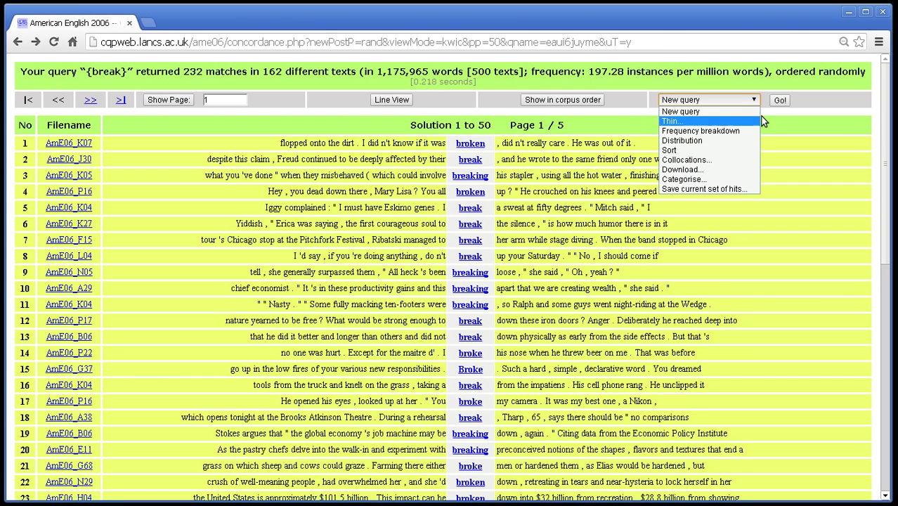
click(778, 125)
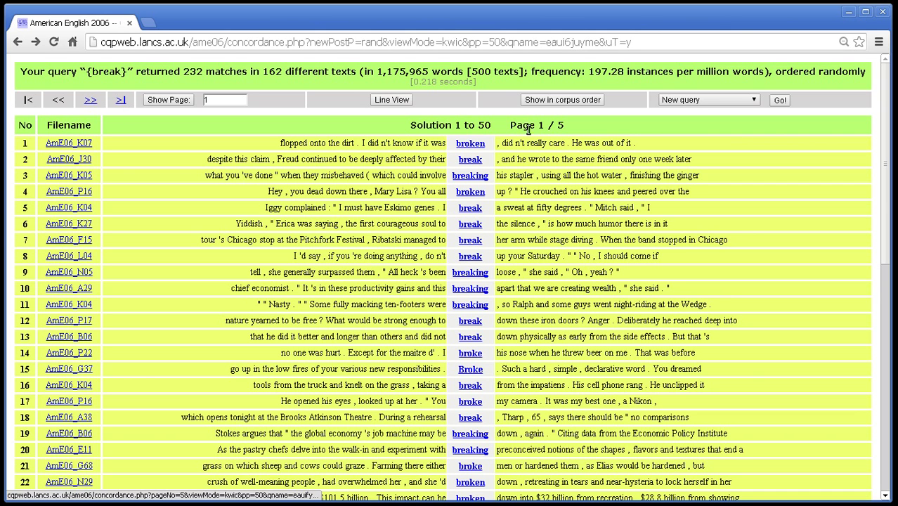
- Check the page count in the concordance heading and go directly to page 4 of the results
click(212, 98)
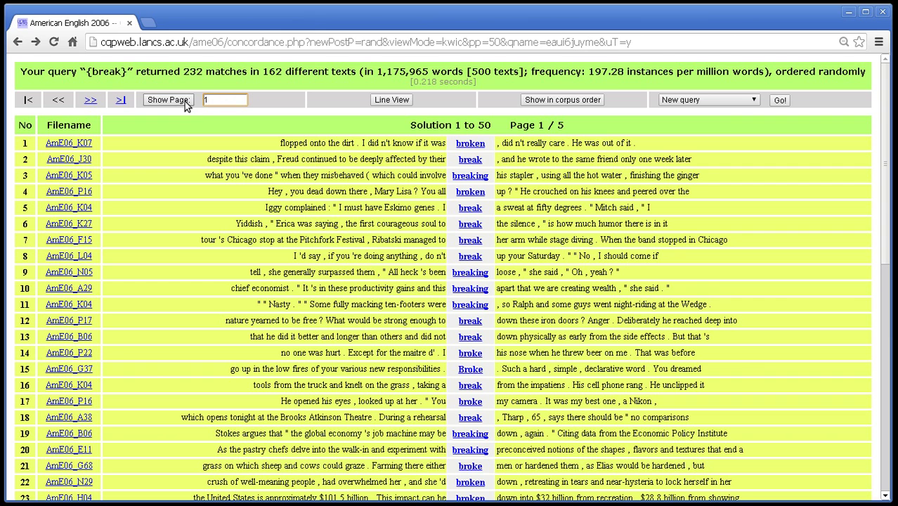
drag(510, 125, 572, 128)
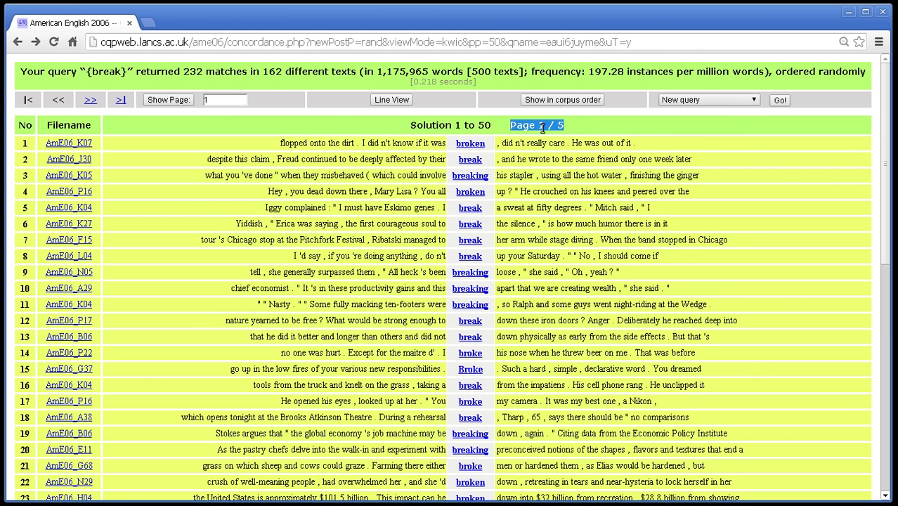
click(229, 99)
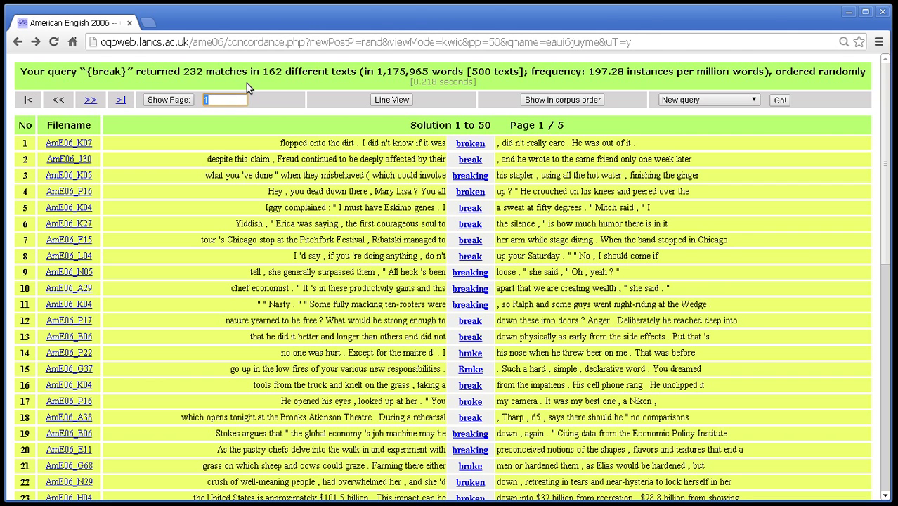
text(4)
click(183, 99)
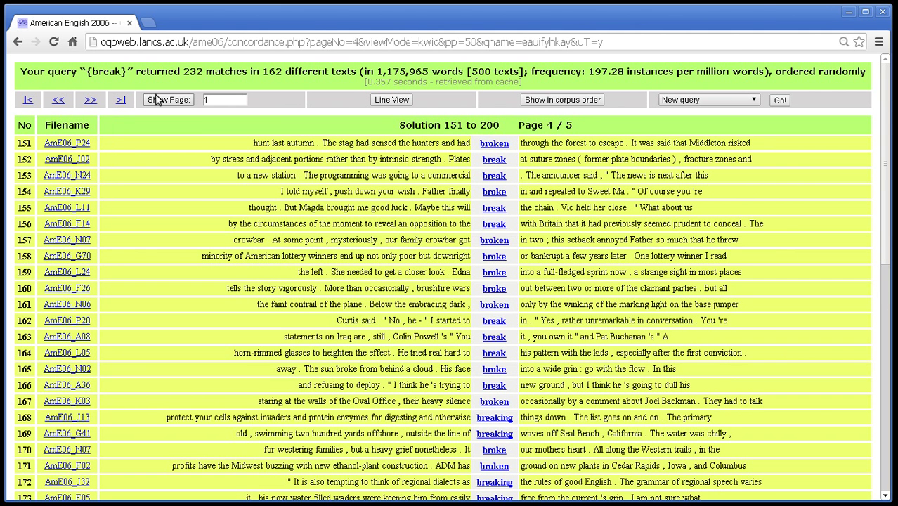
- Page through the randomly ordered concordance from its first page to its last page
click(29, 102)
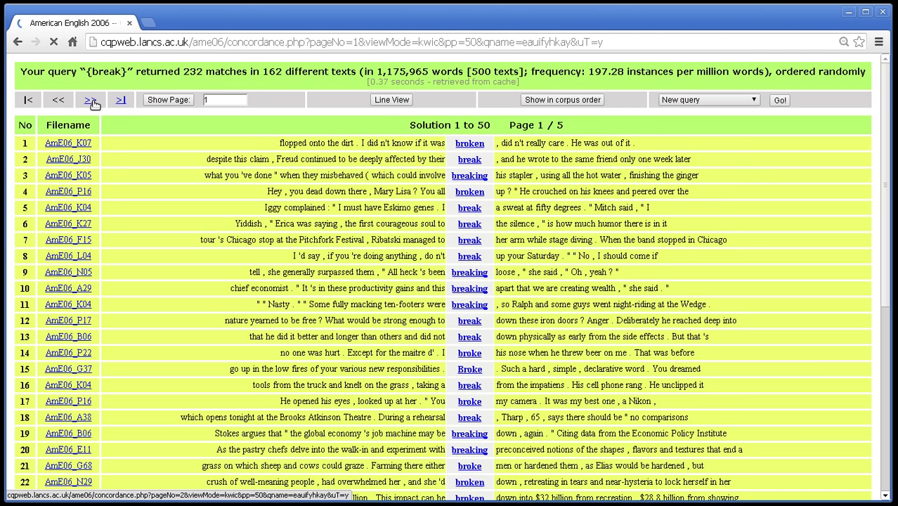
click(92, 103)
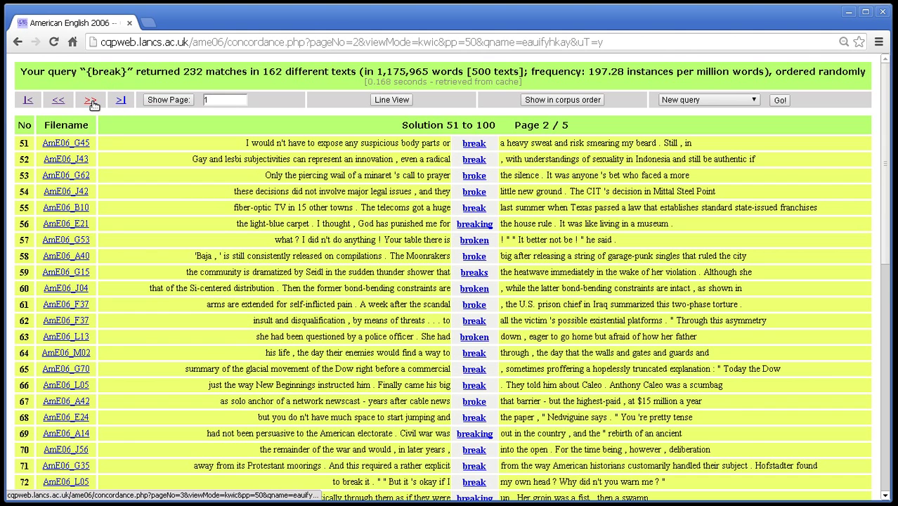
click(92, 104)
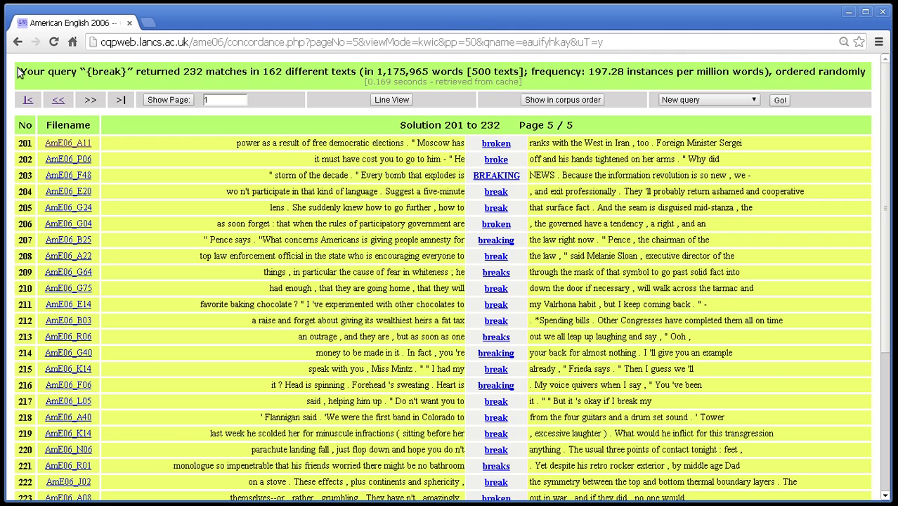
- Examine the result summary for the search term, number of matches, number of texts and corpus size
drag(20, 71, 548, 83)
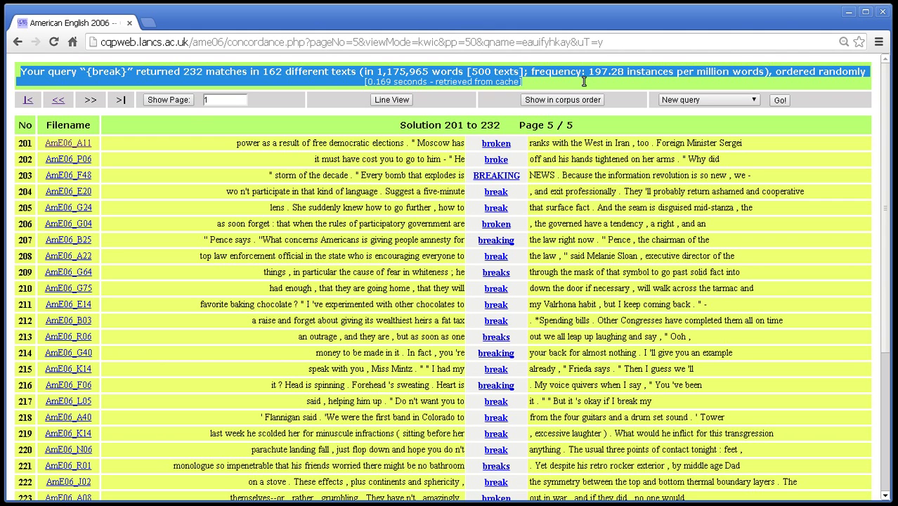
click(318, 75)
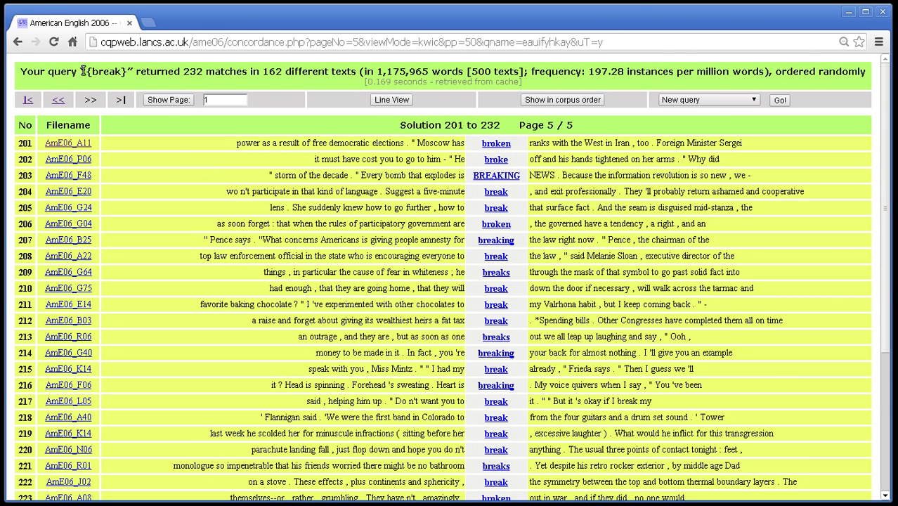
drag(85, 71, 126, 68)
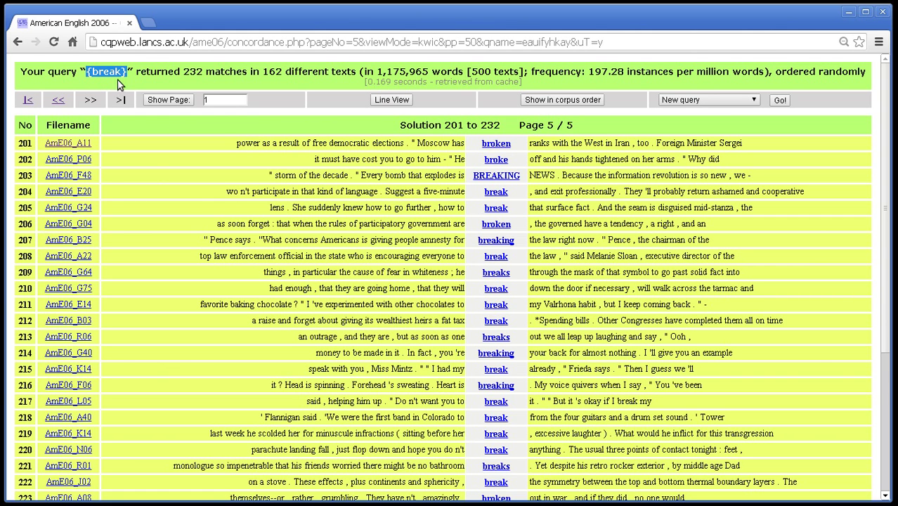
click(86, 76)
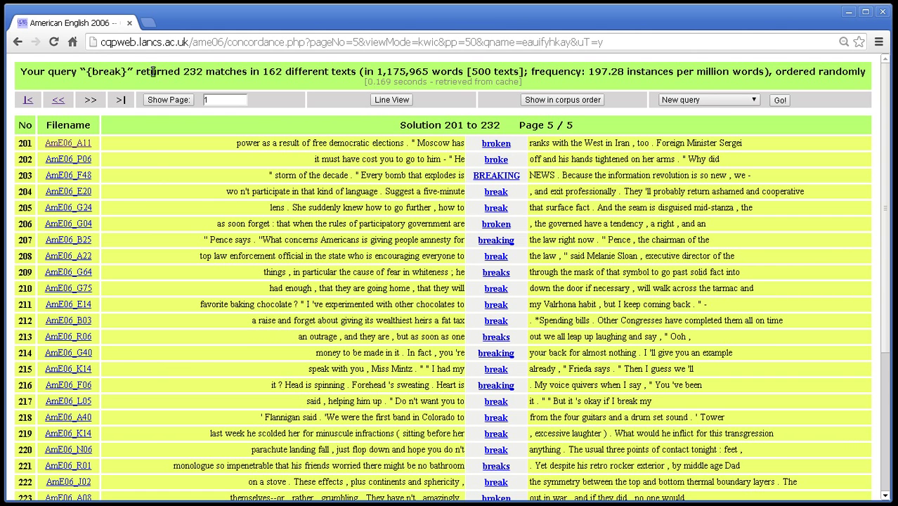
double_click(190, 73)
double_click(270, 72)
double_click(194, 71)
click(366, 72)
drag(364, 72, 526, 74)
click(448, 79)
- Compare the match count and total corpus words in the summary with the normalised frequency per million words
drag(383, 70, 429, 71)
click(424, 70)
double_click(273, 71)
double_click(474, 71)
click(477, 72)
double_click(192, 72)
drag(377, 72, 432, 72)
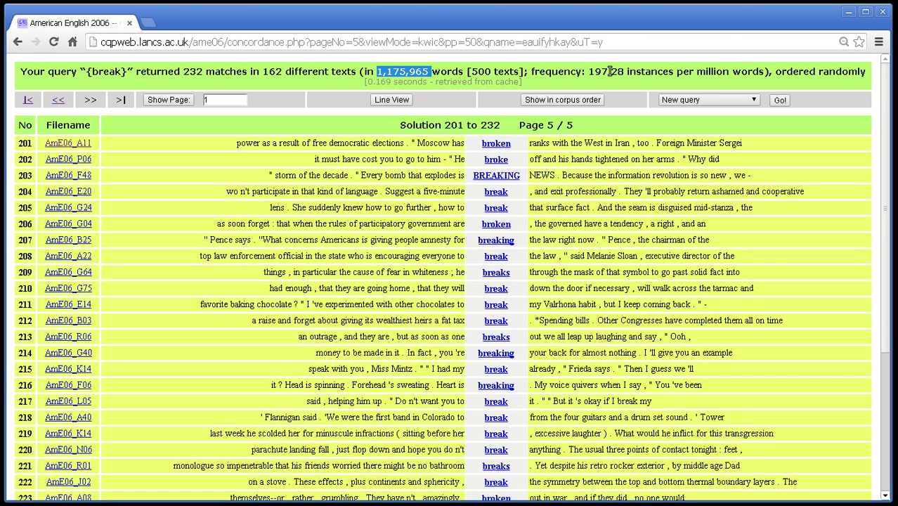
drag(589, 71, 756, 77)
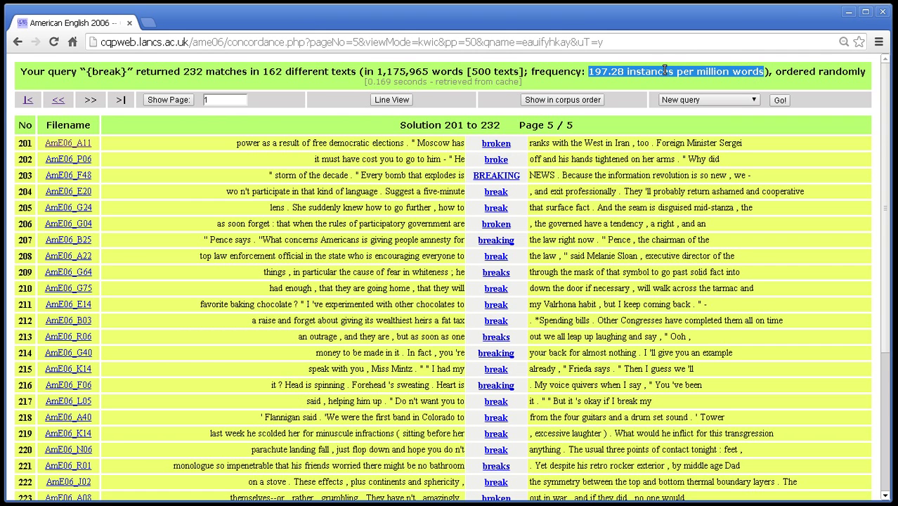
click(610, 73)
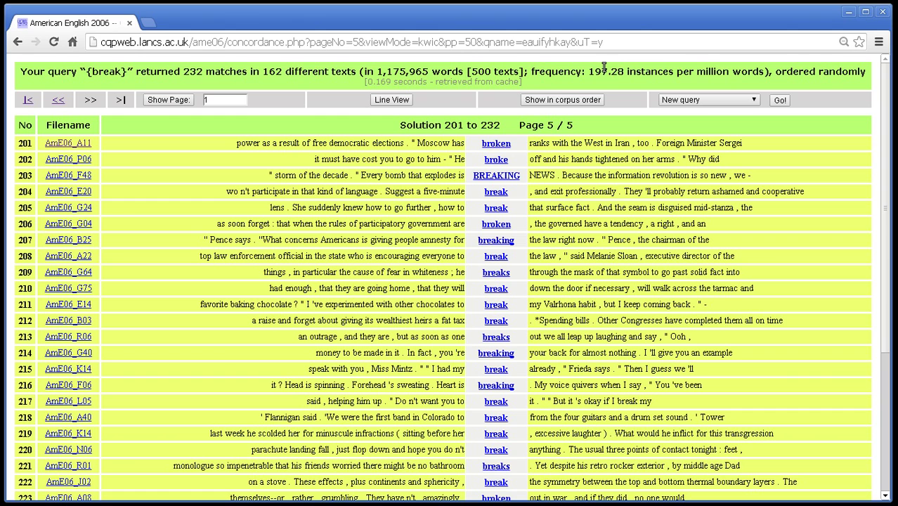
- Examine the ordering note at the end of the result summary and look for a sort option among the follow-up actions
drag(769, 73, 867, 73)
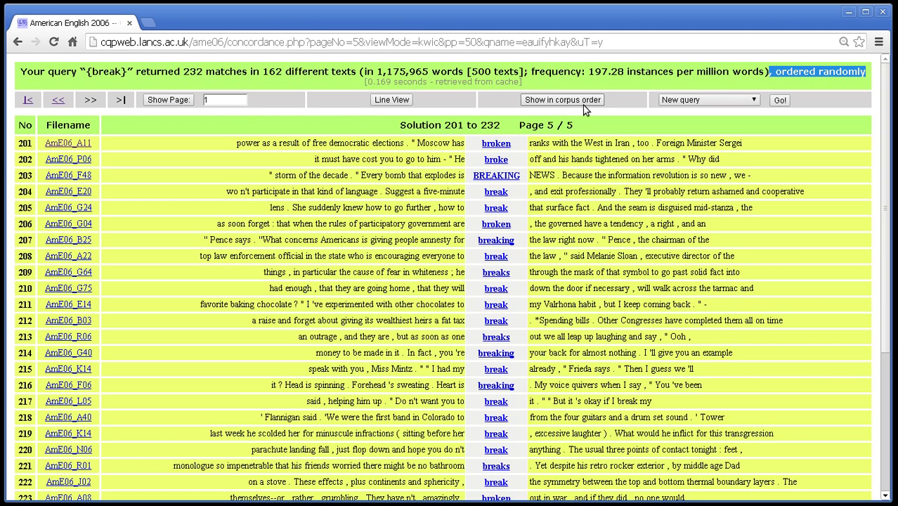
click(779, 71)
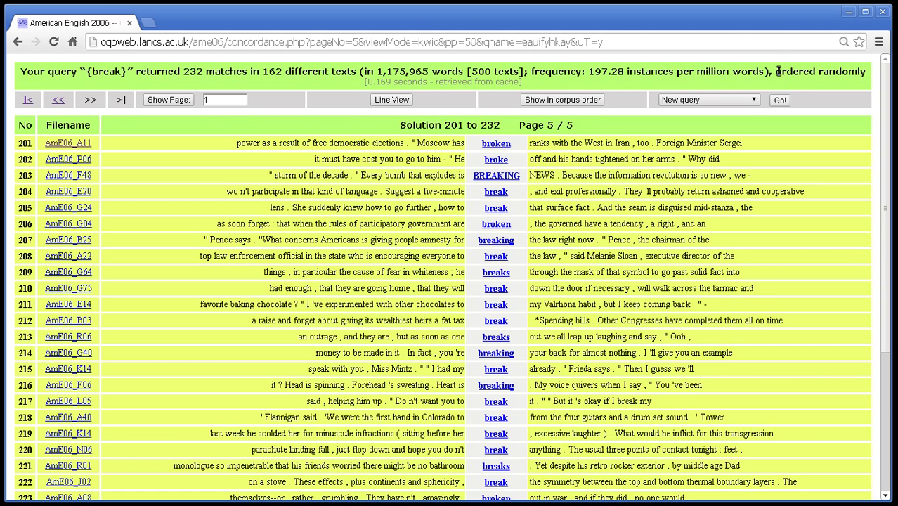
drag(768, 71, 867, 72)
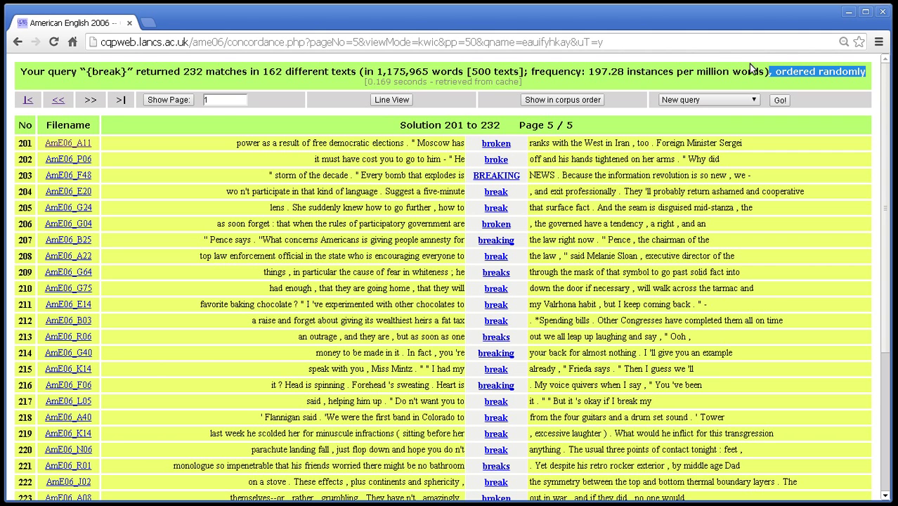
click(709, 100)
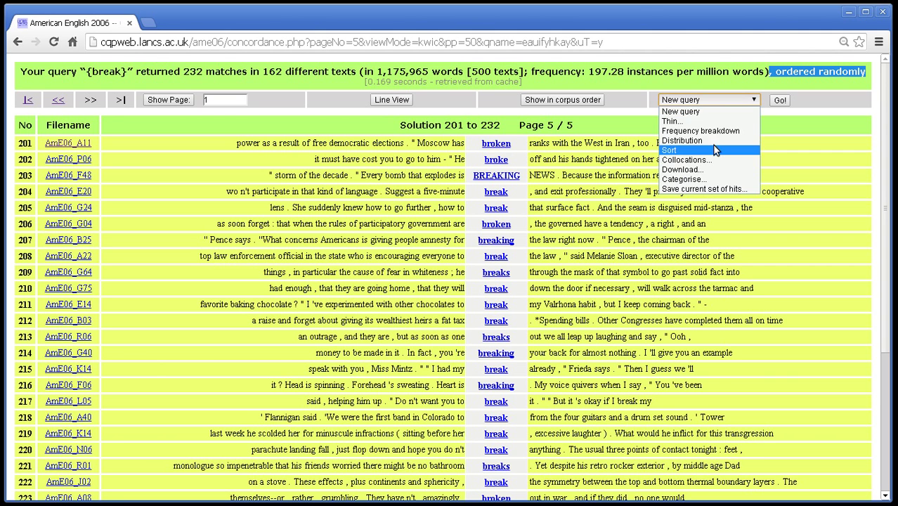
click(862, 123)
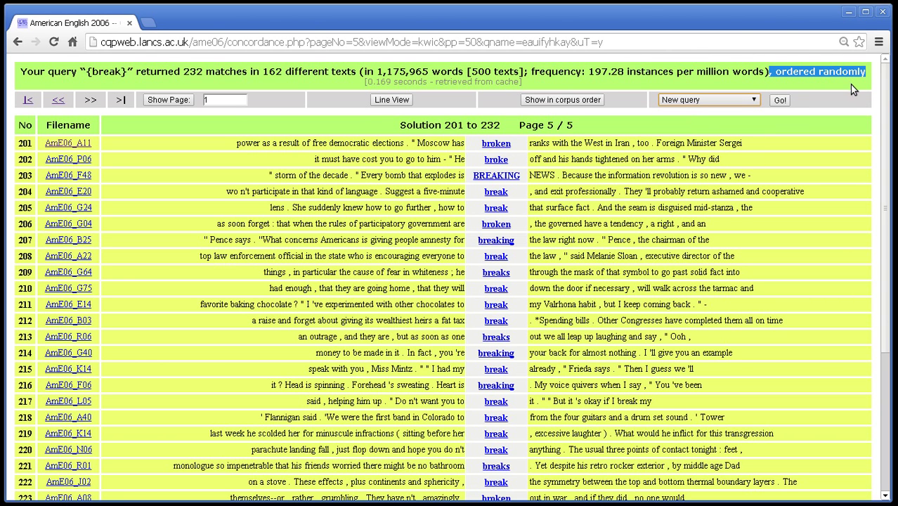
click(849, 76)
- Check the retrieval-time note under the result summary and review the follow-up actions available for the concordance
drag(529, 84, 359, 85)
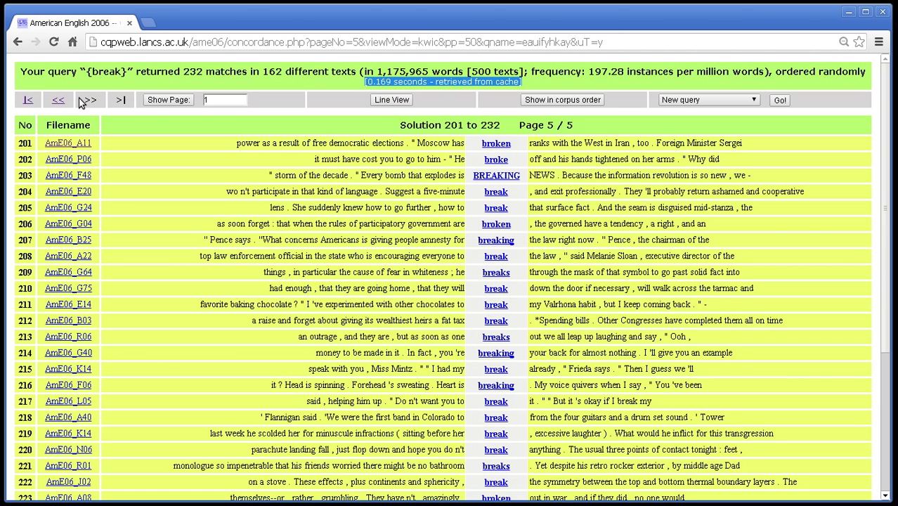
click(455, 87)
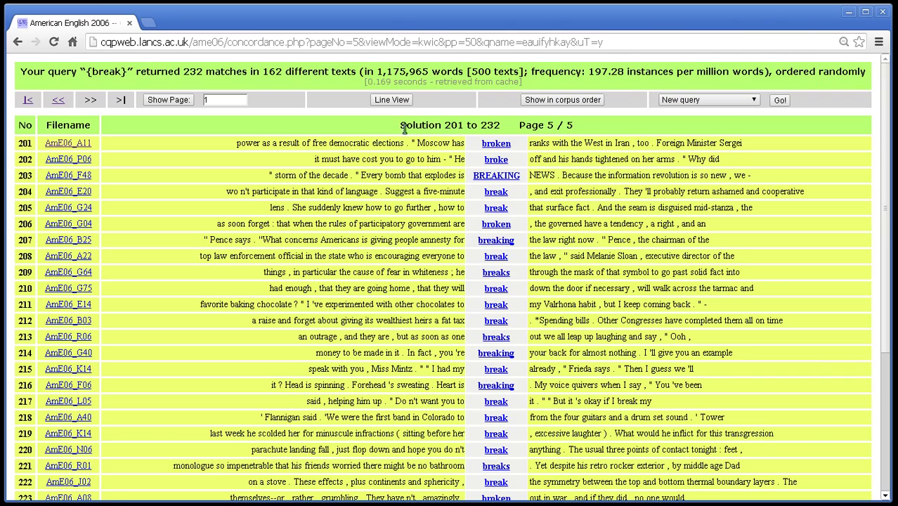
scroll(392, 160, down, 3)
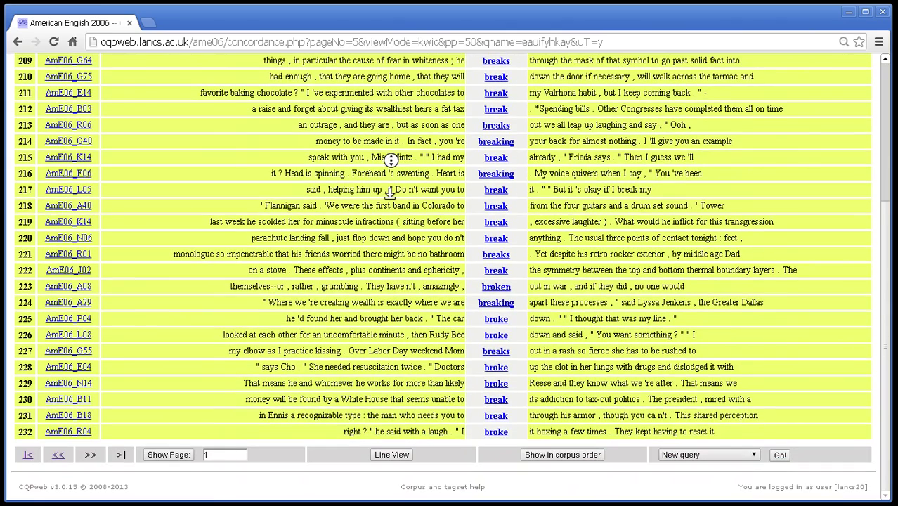
scroll(368, 291, up, 3)
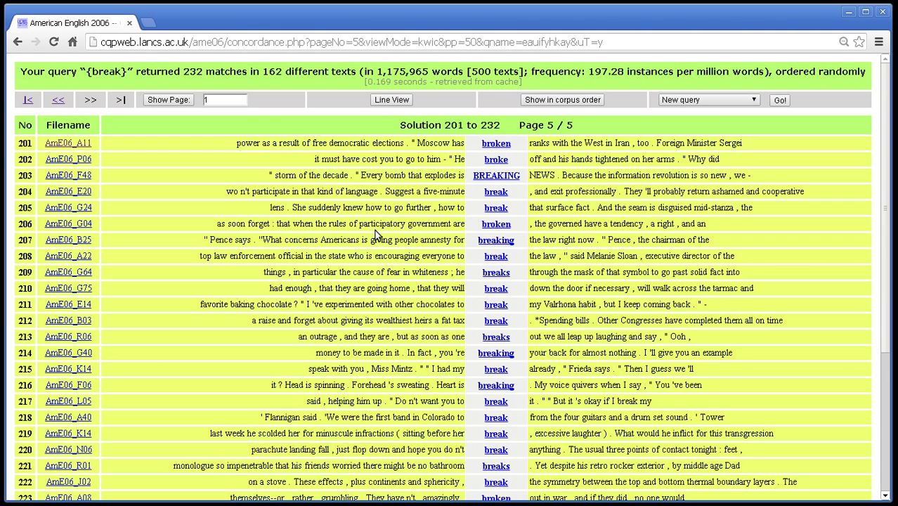
click(708, 99)
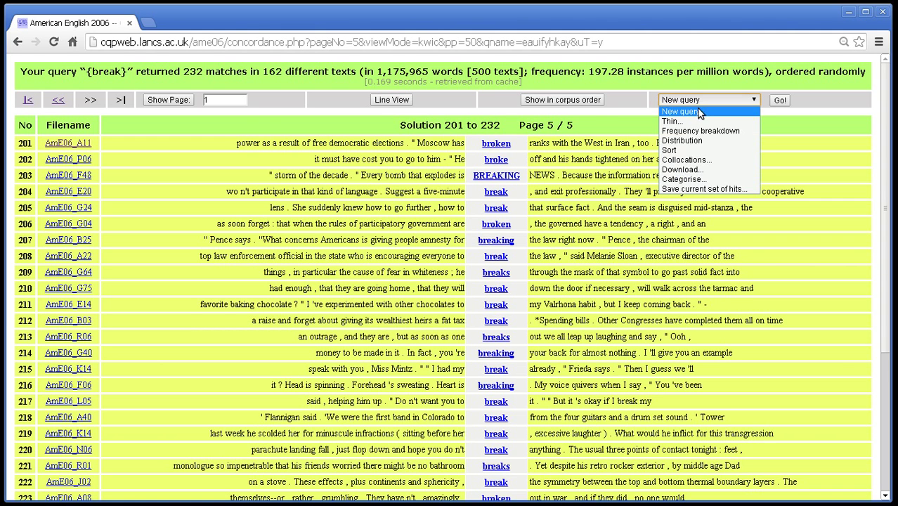
click(672, 254)
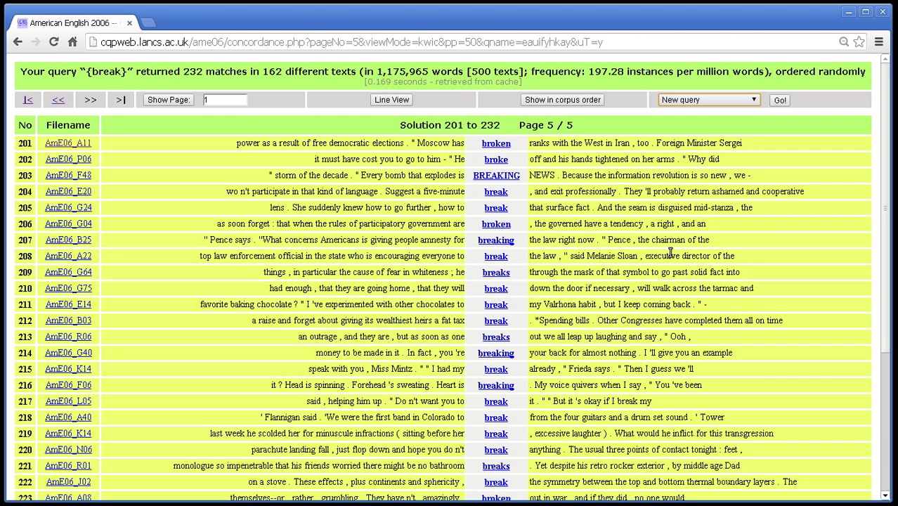